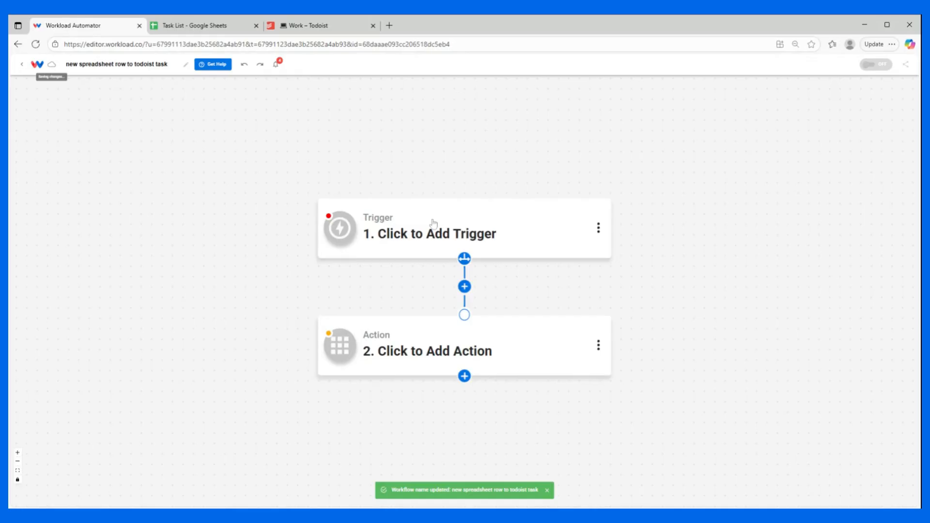
Step: Set the workflow's trigger to the New Spreadsheet Row event in Google Sheets
click(433, 223)
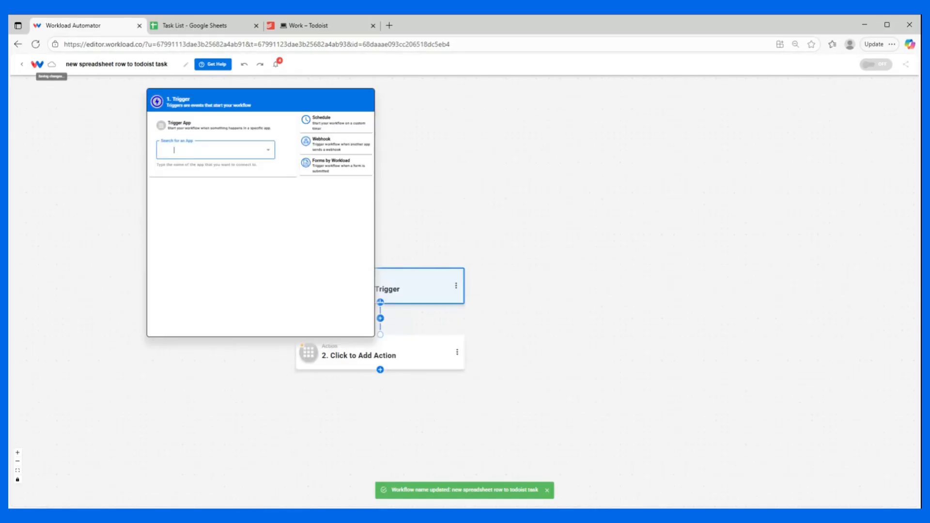
text(sheets)
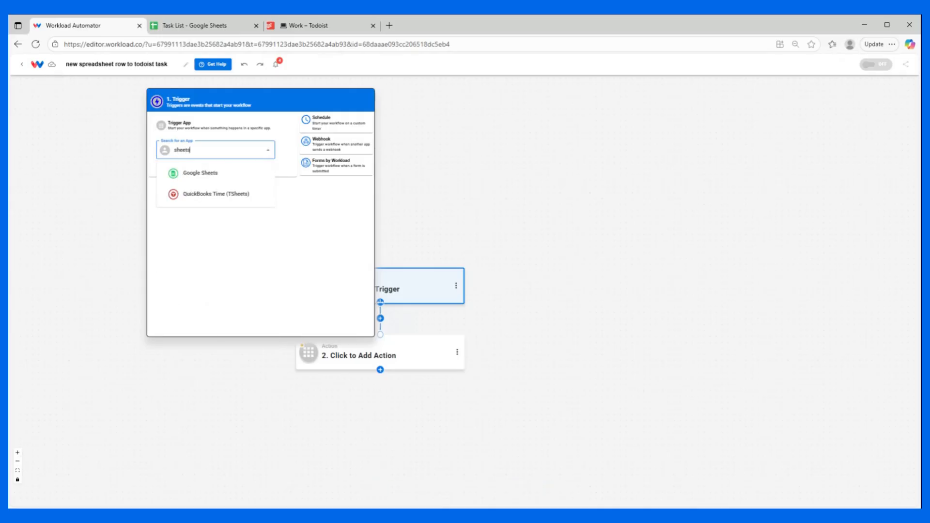
click(204, 174)
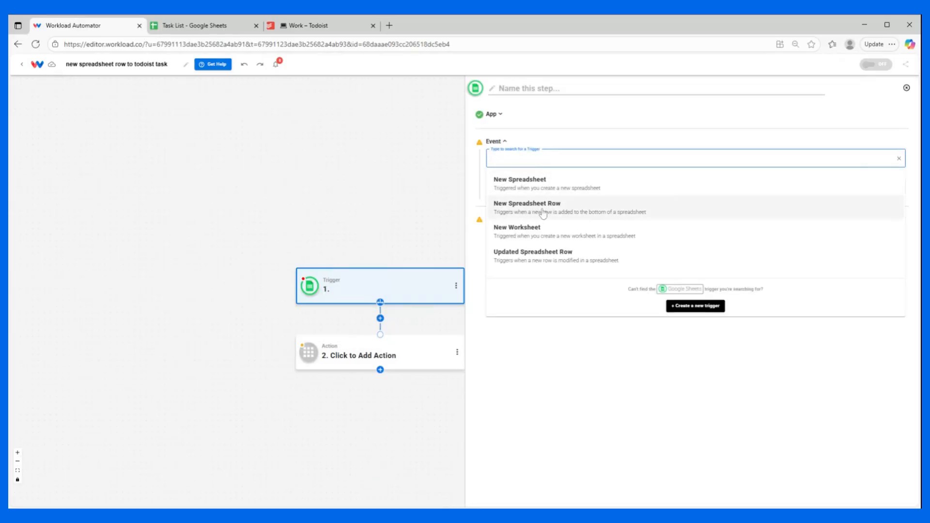
click(544, 212)
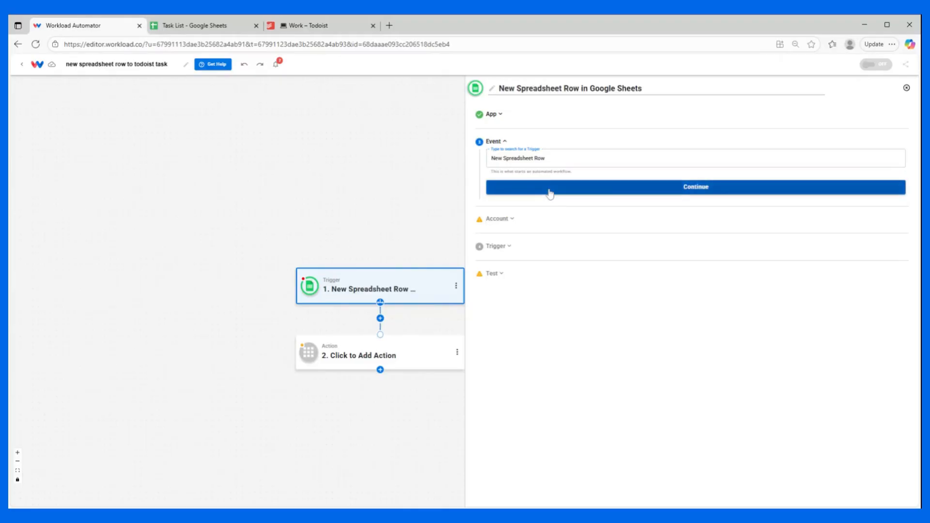
click(549, 190)
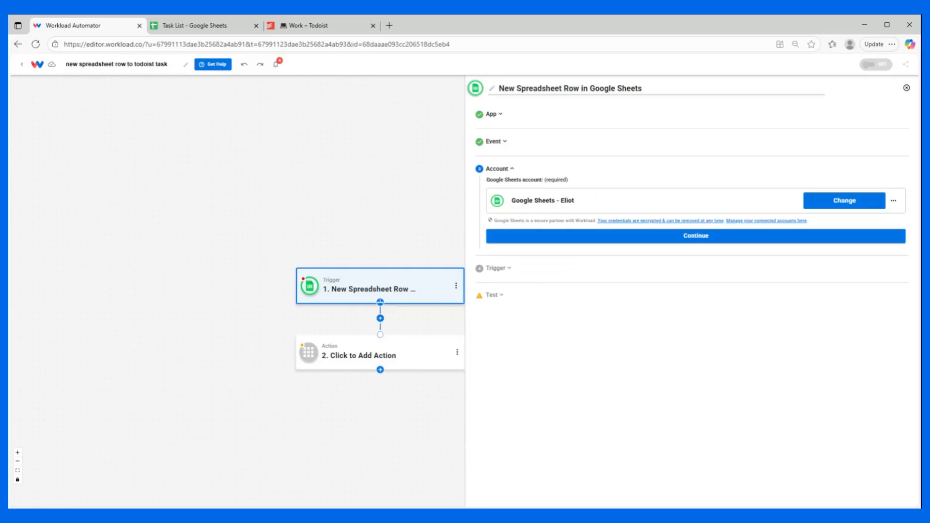
Step: Using the connected account, point the trigger at Sheet1 of the Task List spreadsheet and test it
click(563, 238)
click(564, 231)
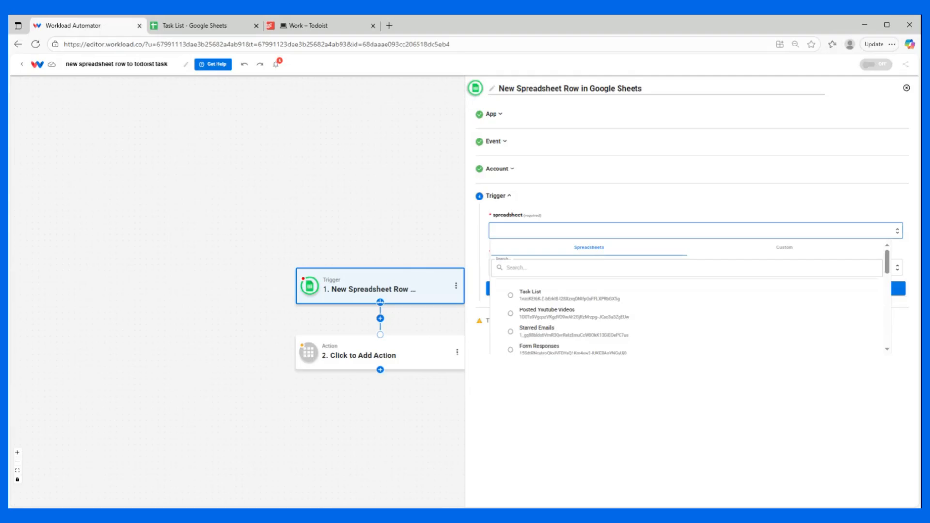
click(527, 297)
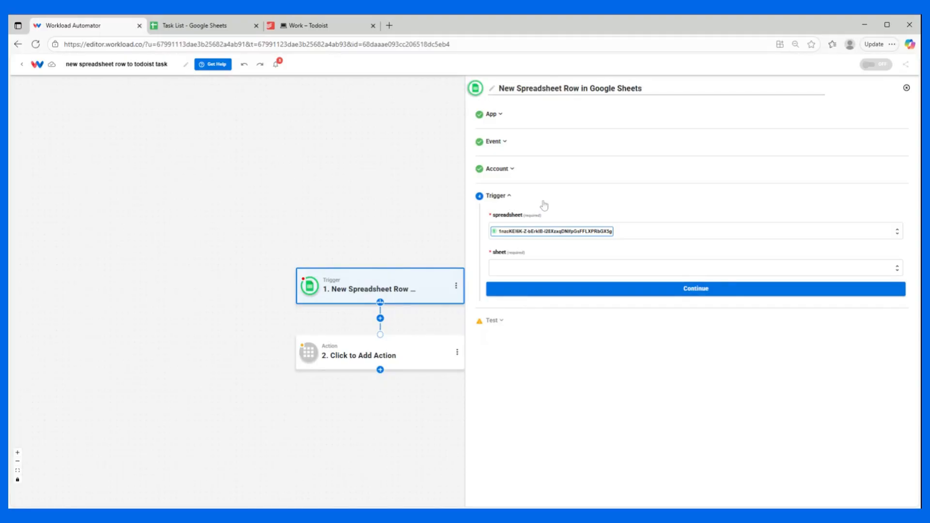
click(518, 266)
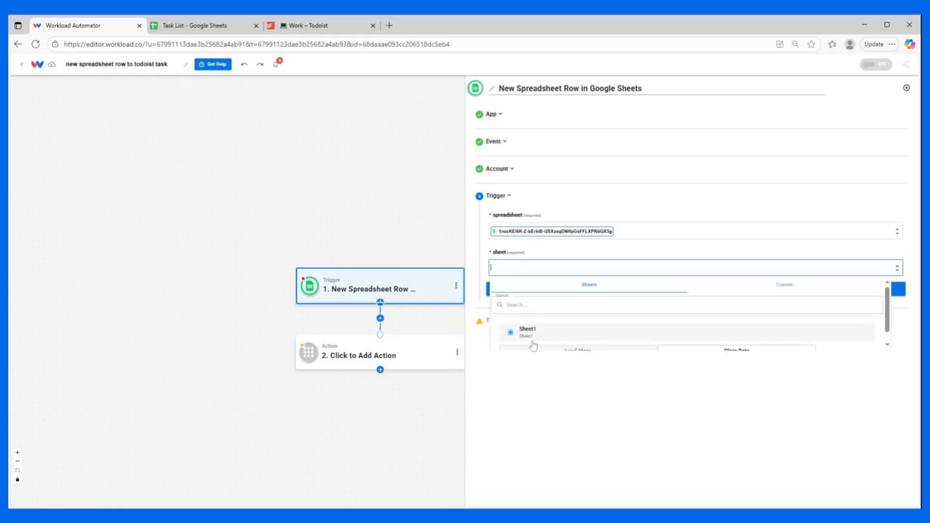
click(533, 342)
click(596, 293)
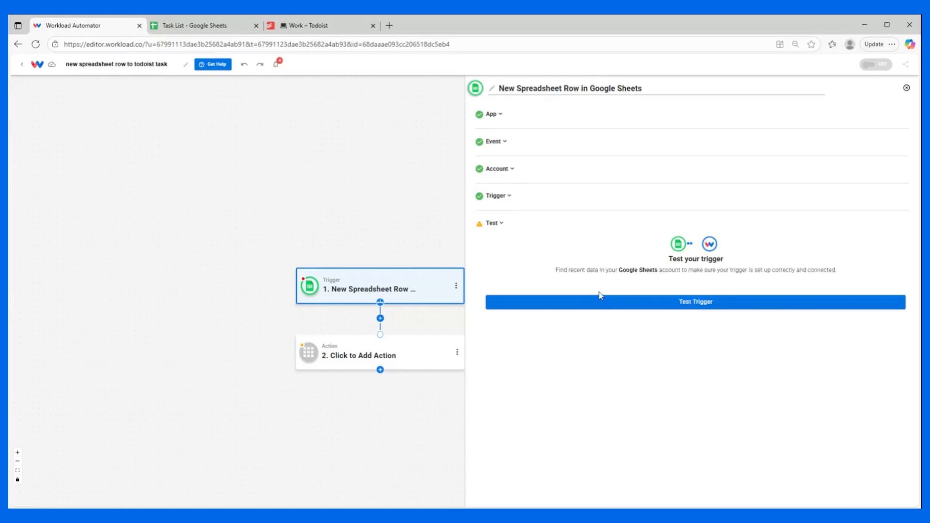
click(609, 302)
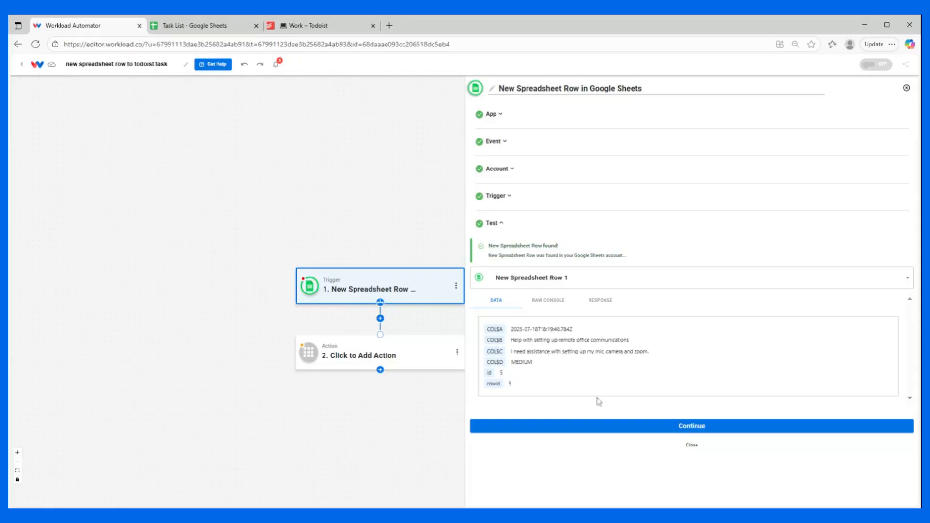
click(599, 426)
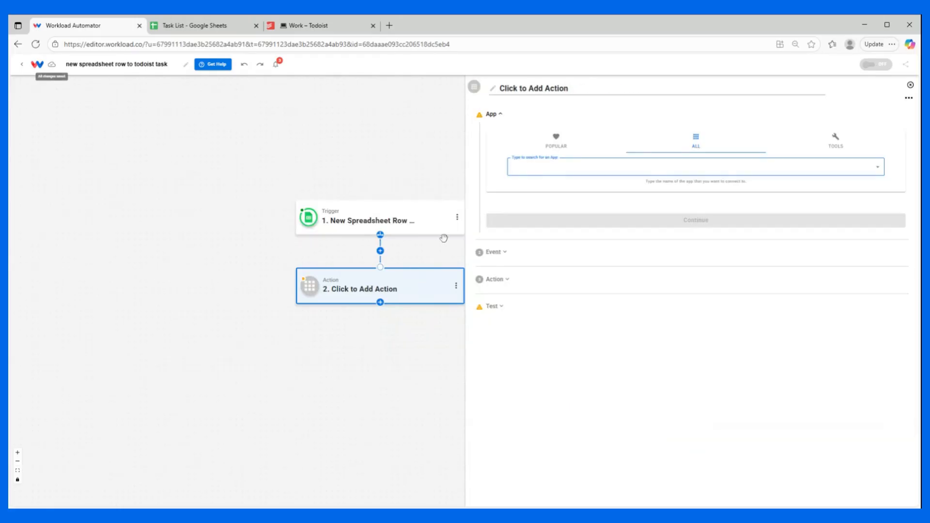
Step: Set the workflow's second step to Todoist's Create New Task action and proceed with the connected Todoist account
text(todo)
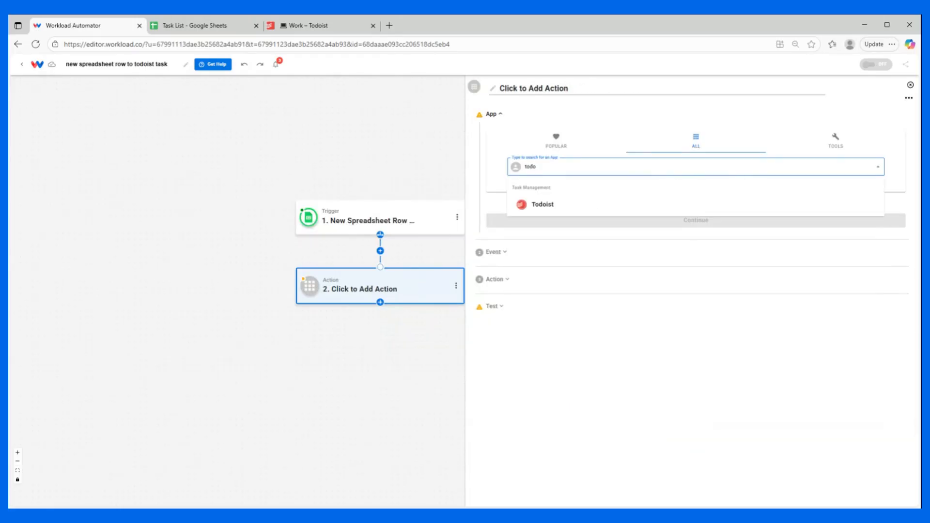
click(521, 205)
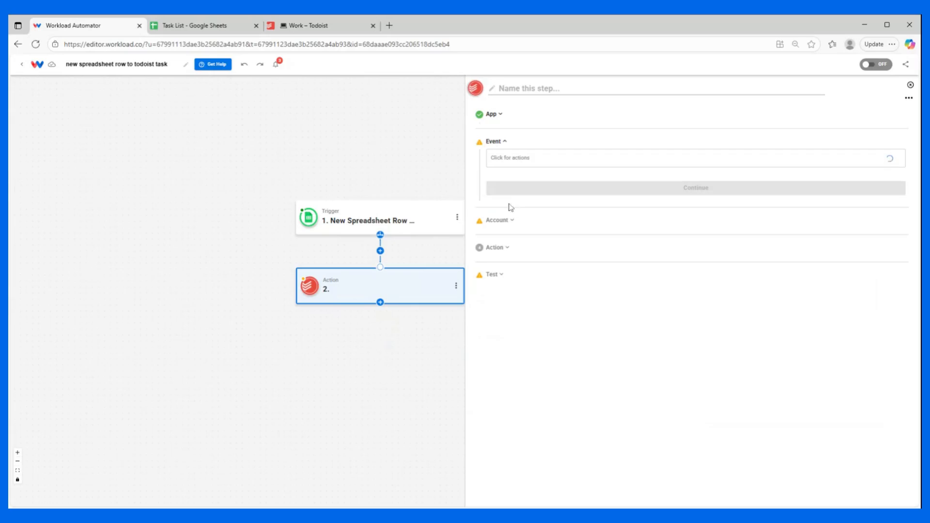
click(533, 158)
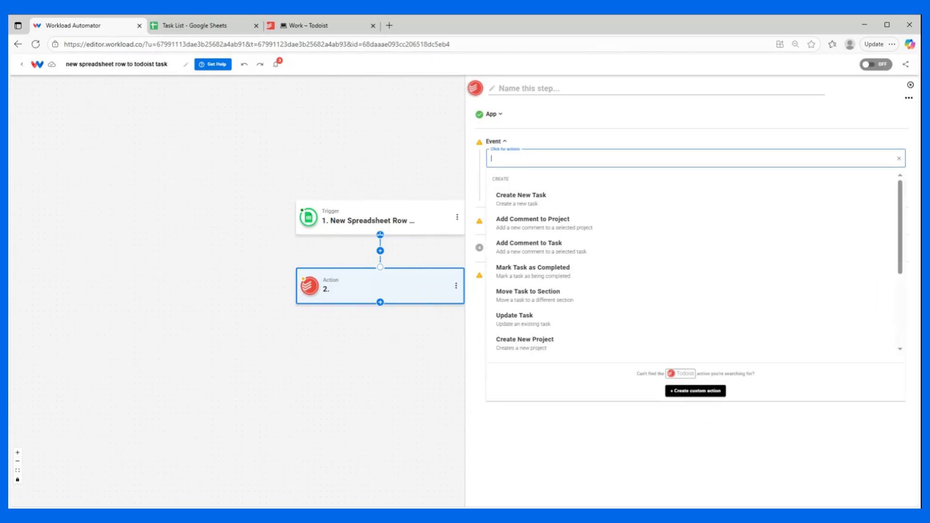
click(516, 198)
click(521, 192)
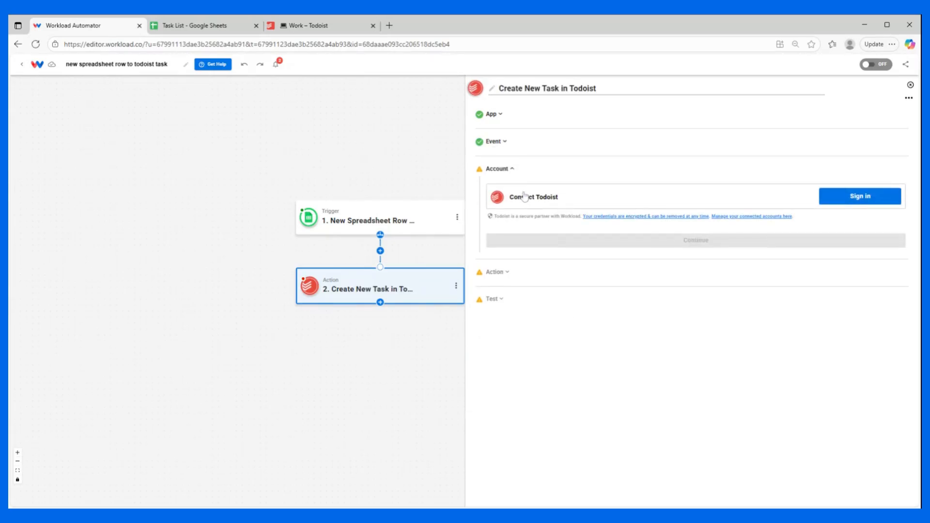
click(604, 249)
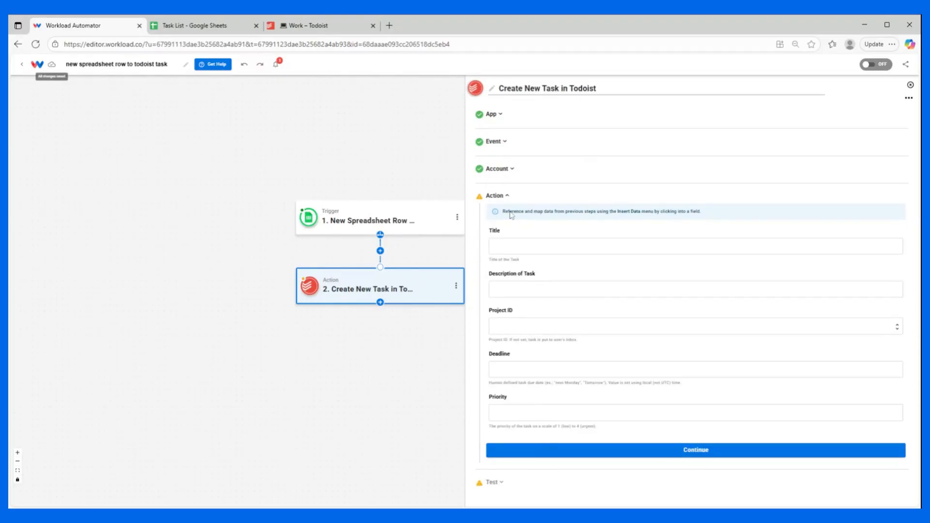
Step: Map the task's title to COL$B and its description to COL$C from the new spreadsheet row
click(548, 246)
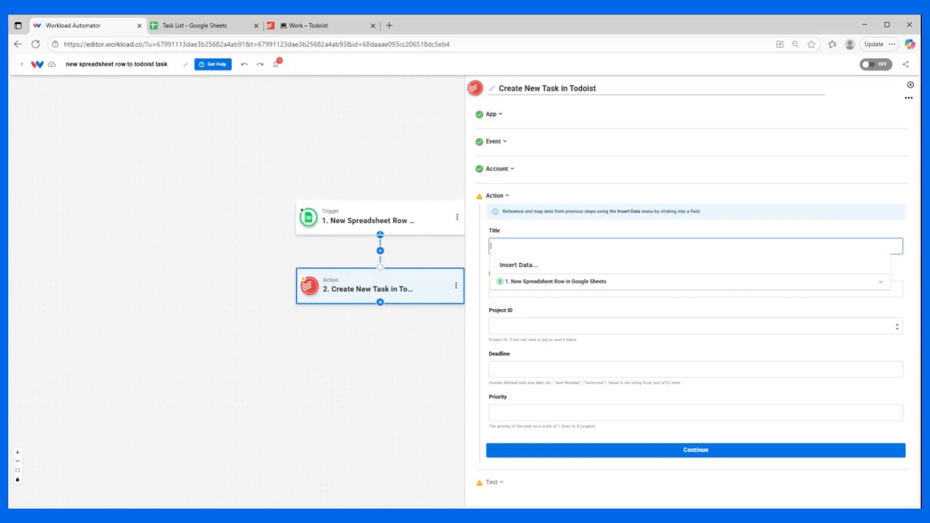
click(533, 283)
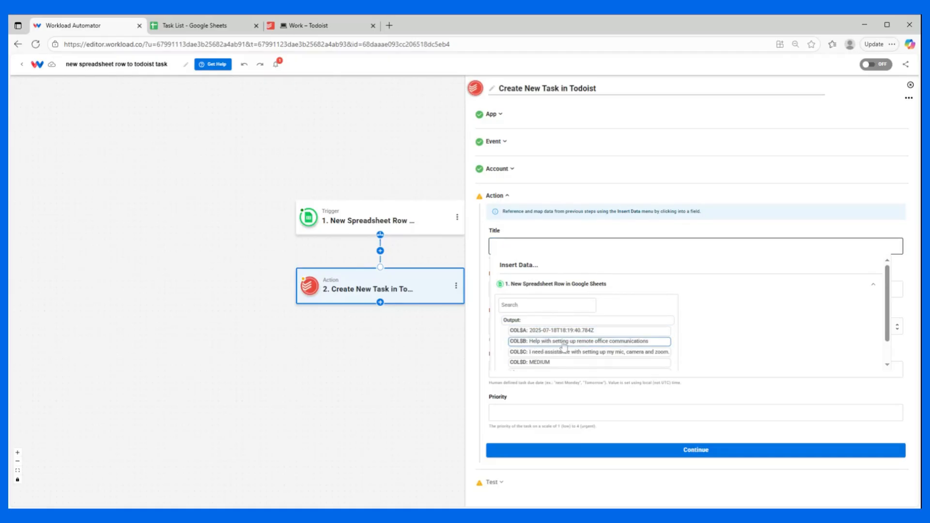
click(562, 343)
click(531, 286)
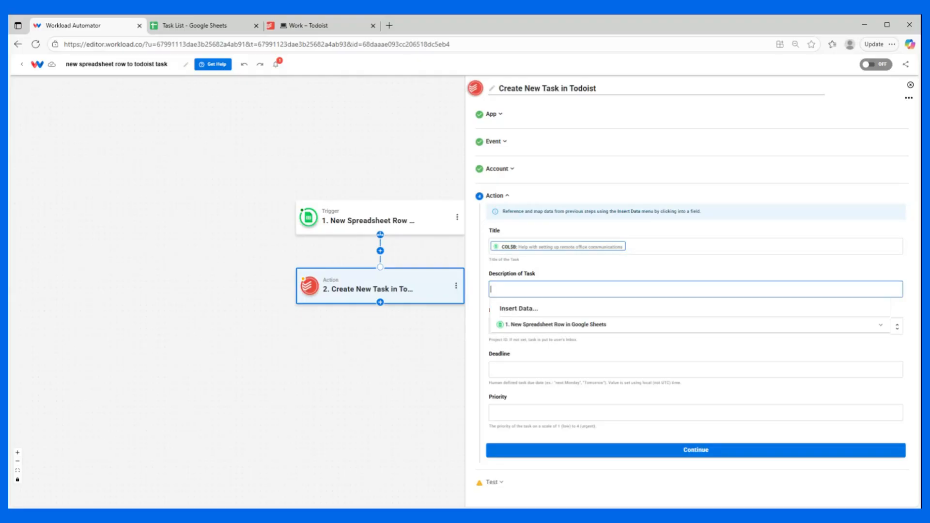
click(535, 326)
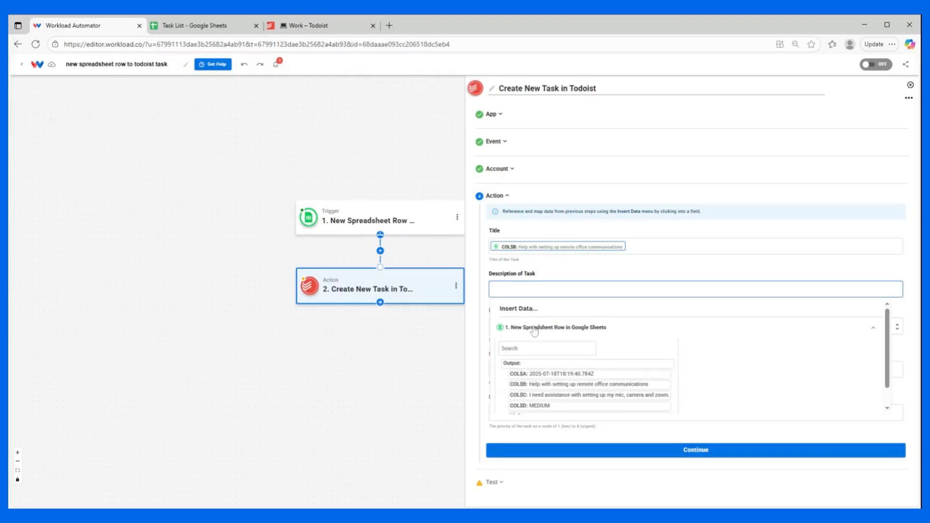
click(580, 396)
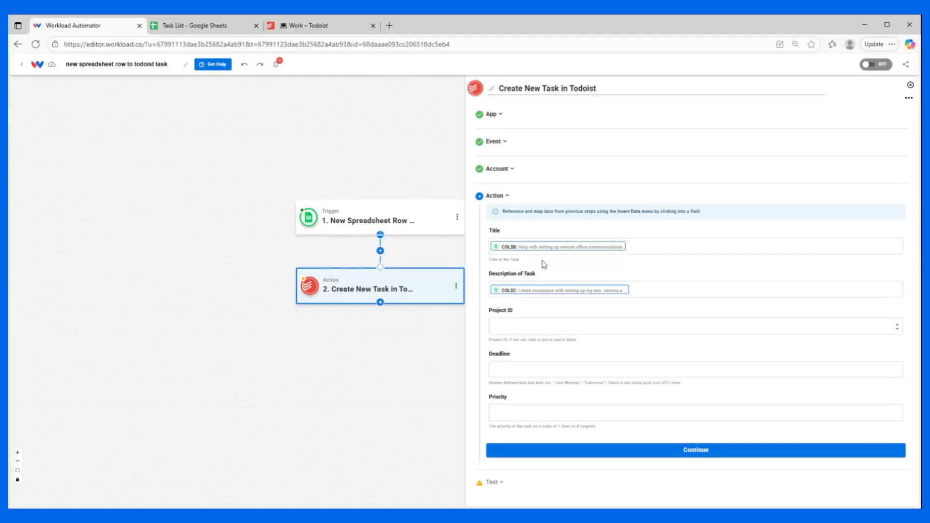
Step: Assign the new task to the Work project and set its deadline to tomorrow
click(535, 329)
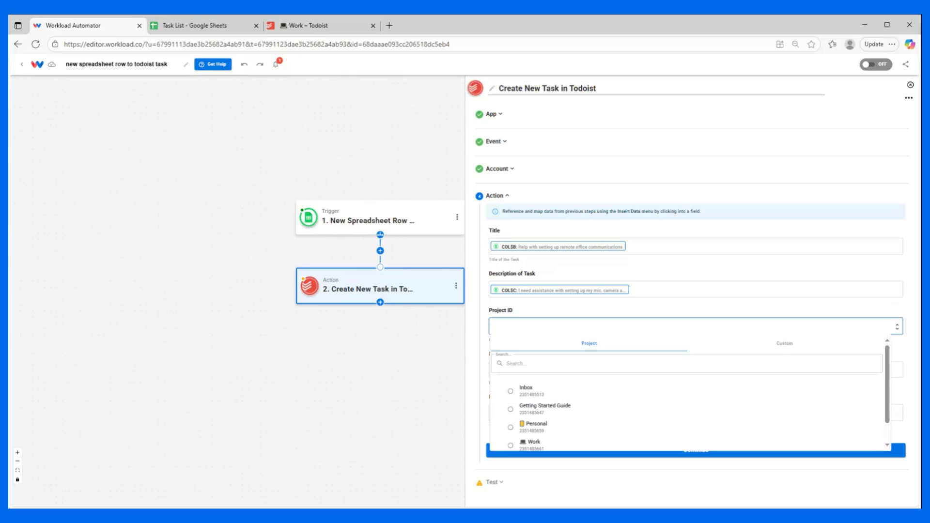
scroll(533, 395, down, 1)
click(530, 419)
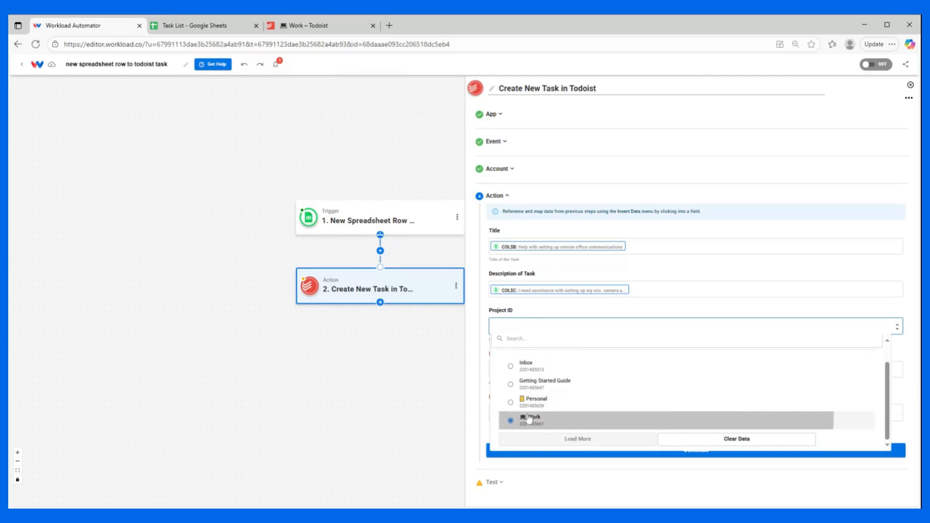
click(552, 370)
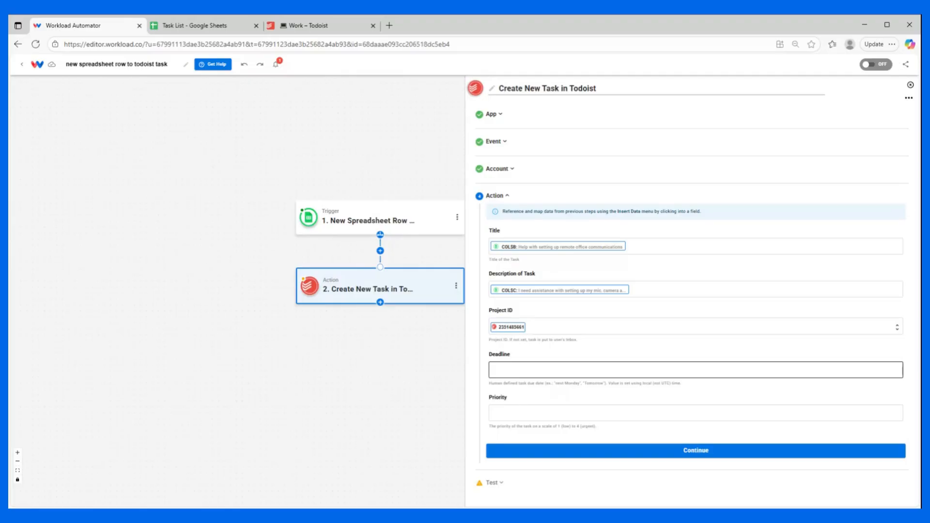
click(527, 406)
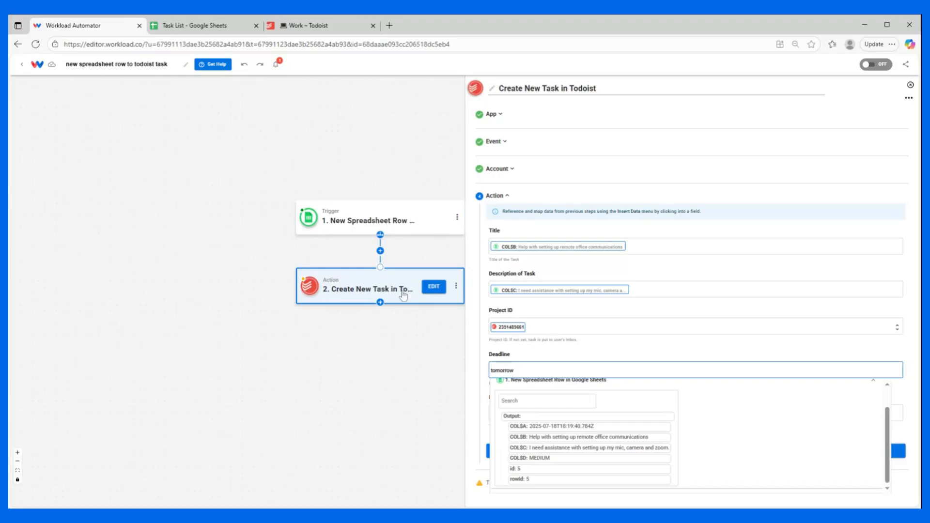
click(534, 349)
Step: Map the task's priority to COL$D from the new spreadsheet row
click(508, 412)
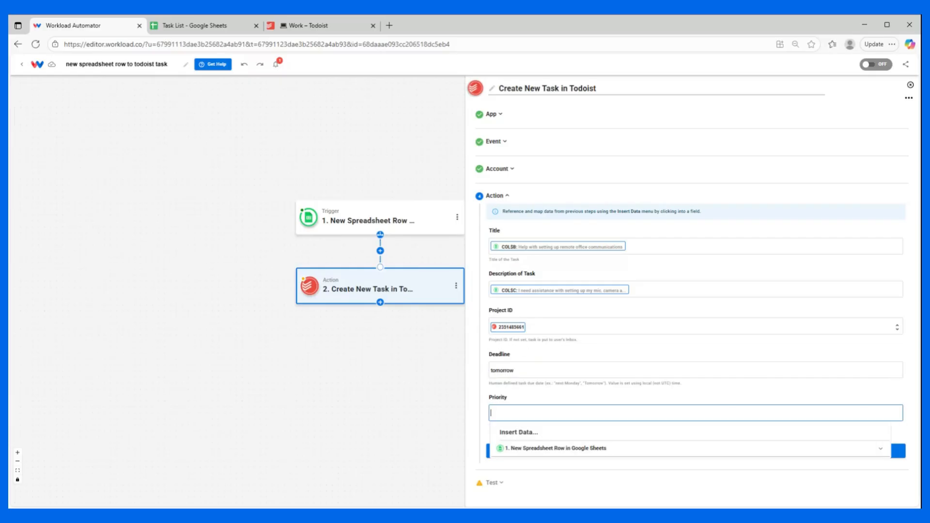
click(531, 449)
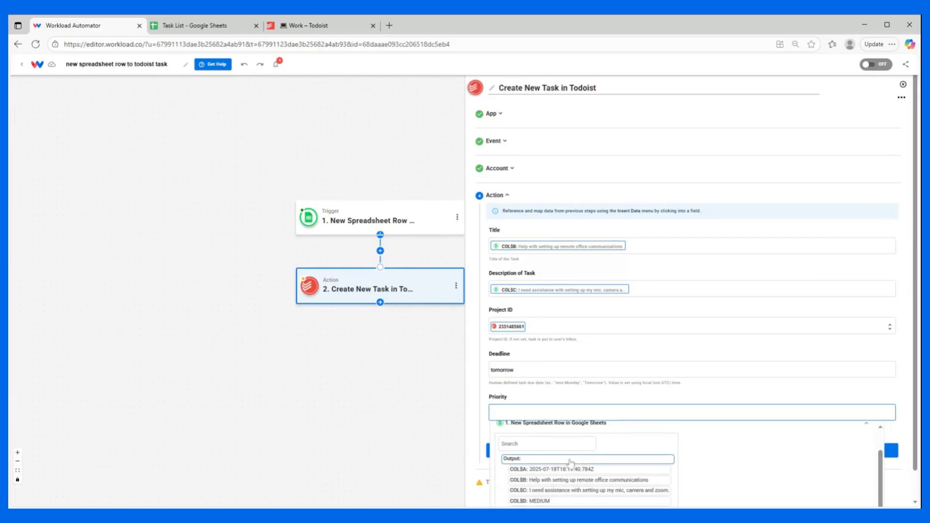
scroll(571, 463, down, 1)
click(547, 472)
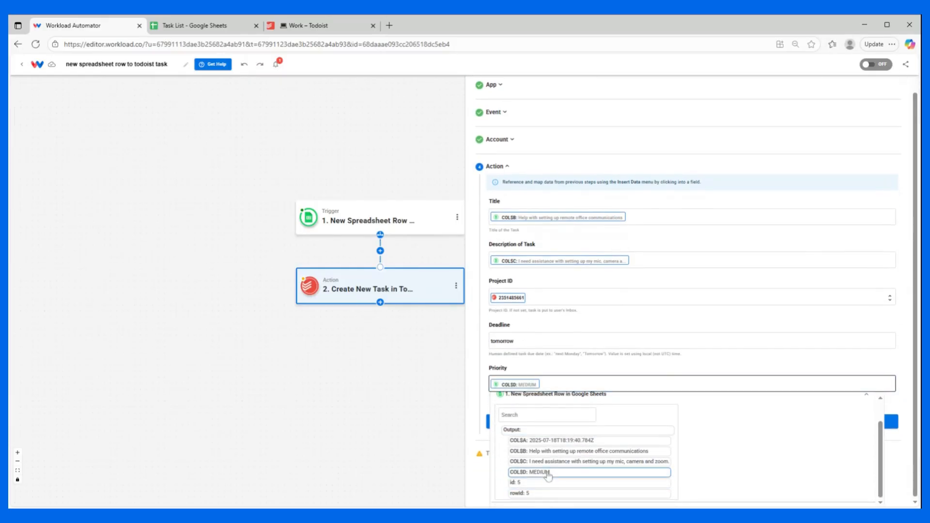
click(494, 356)
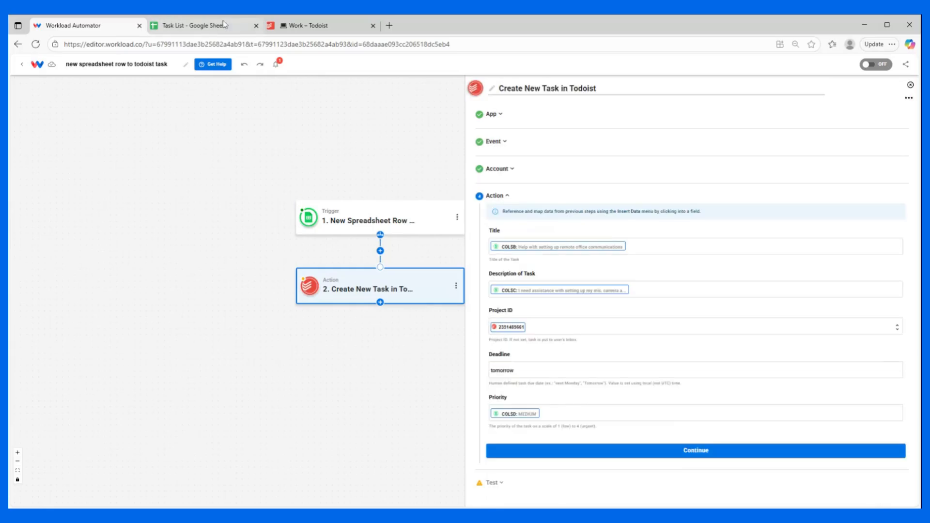
Step: Check the Task List sheet in Google Sheets and the Work project in Todoist, and return to the workflow editor
click(250, 22)
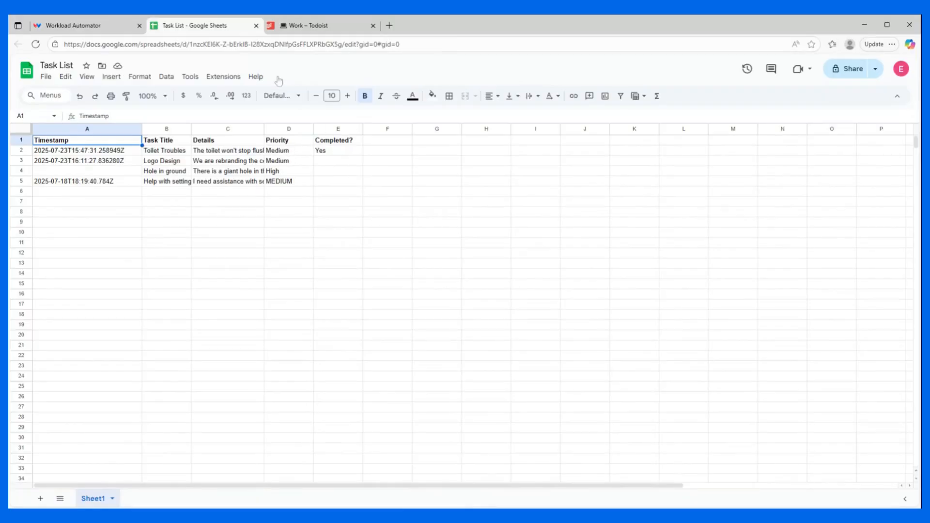
click(301, 26)
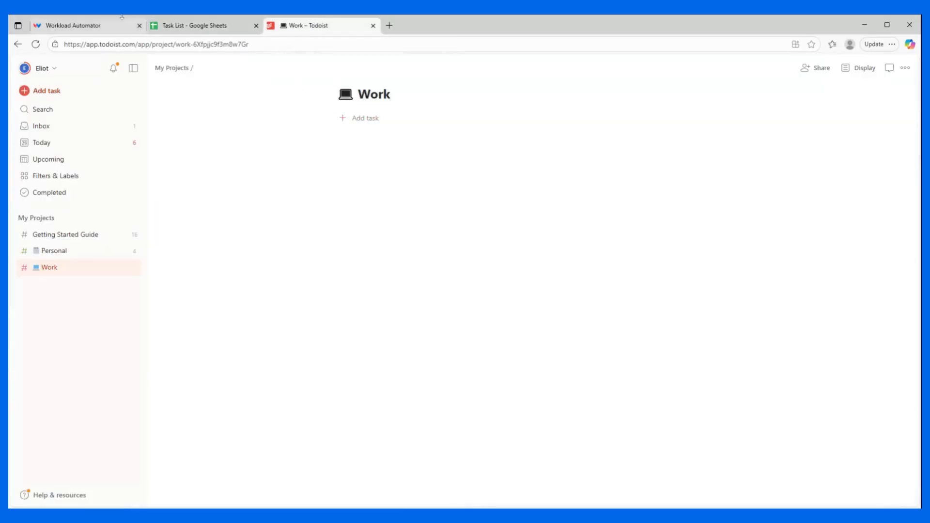
click(73, 25)
Step: Try a test of the Create New Task action, inspect its raw console output, and reopen the action's settings
click(606, 453)
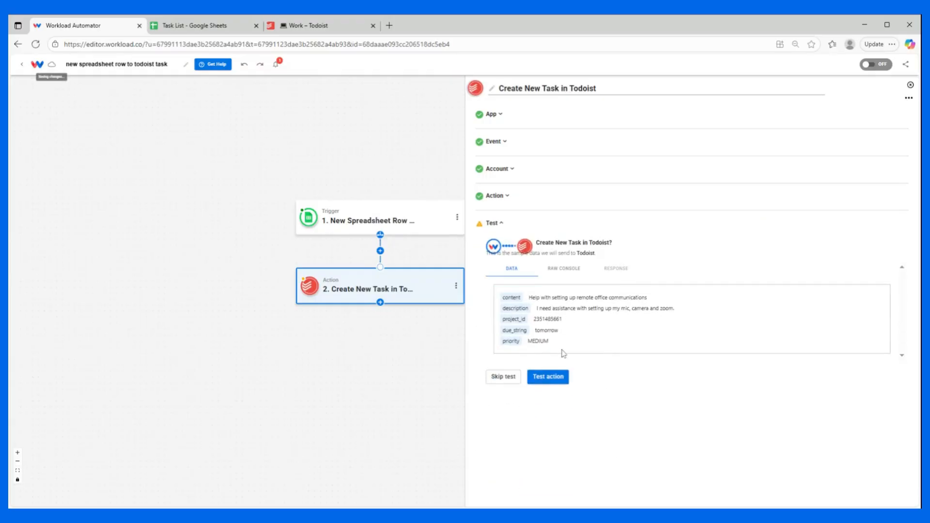
click(557, 376)
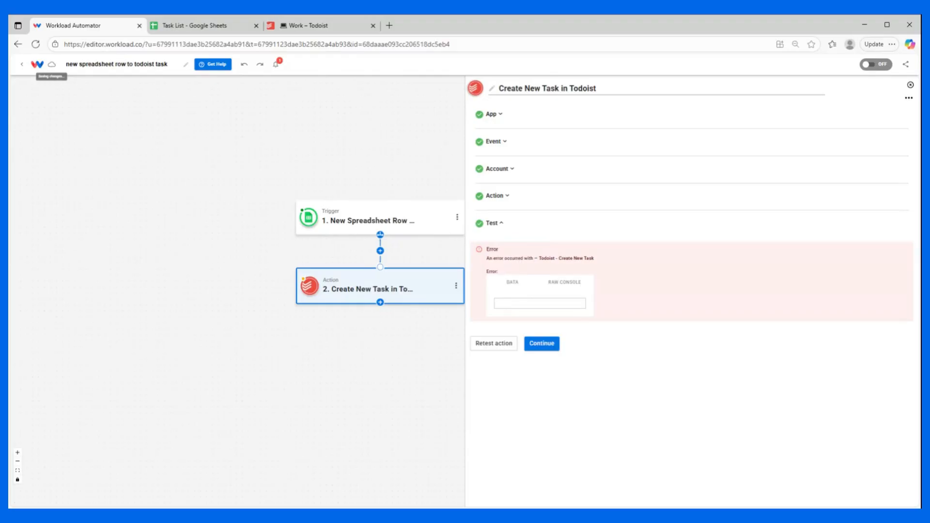
click(575, 282)
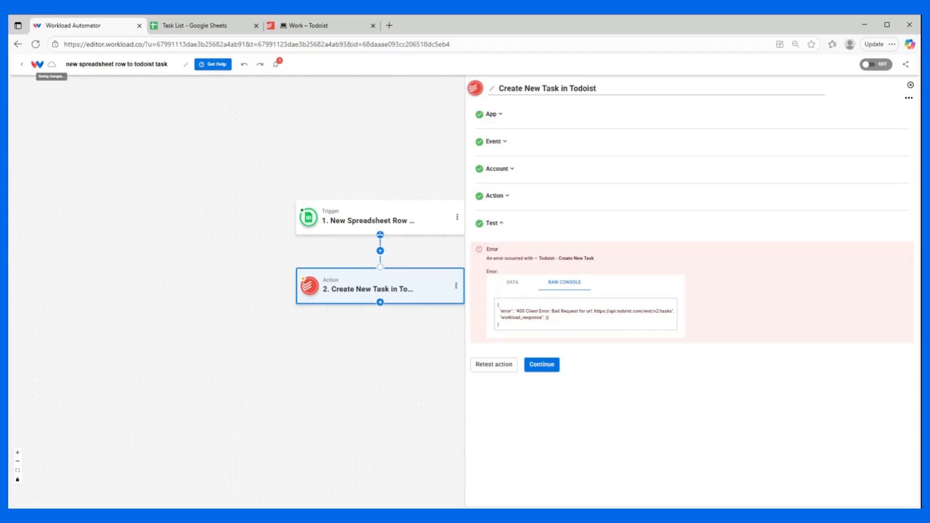
click(571, 225)
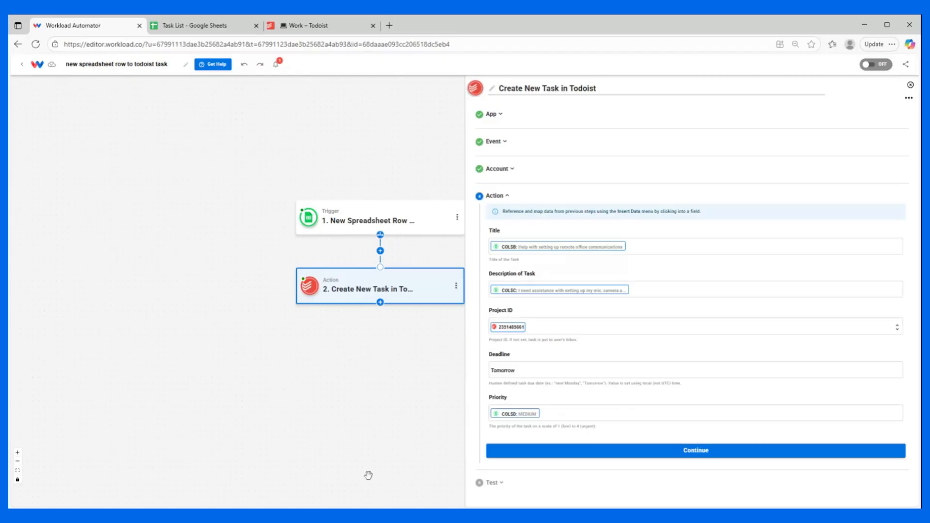
Step: Insert an empty action step between the New Spreadsheet Row trigger and the Todoist action
click(503, 415)
click(380, 251)
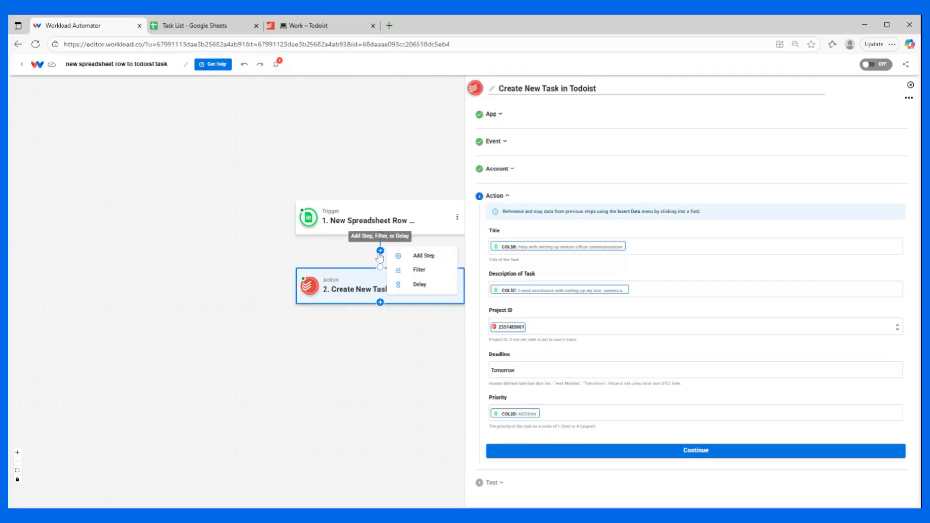
click(420, 254)
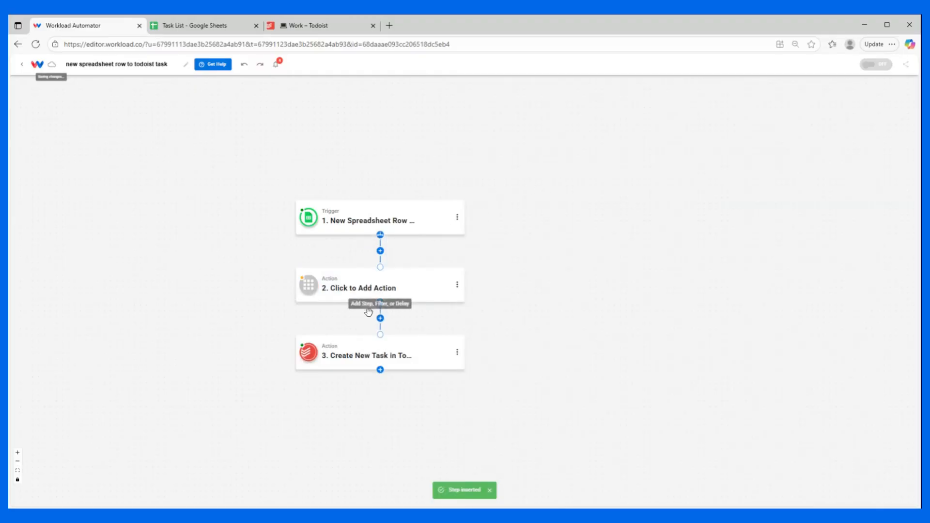
Step: Configure the empty action to use the AI Wizard by Workload tool with the Prompt Your Data event
click(364, 289)
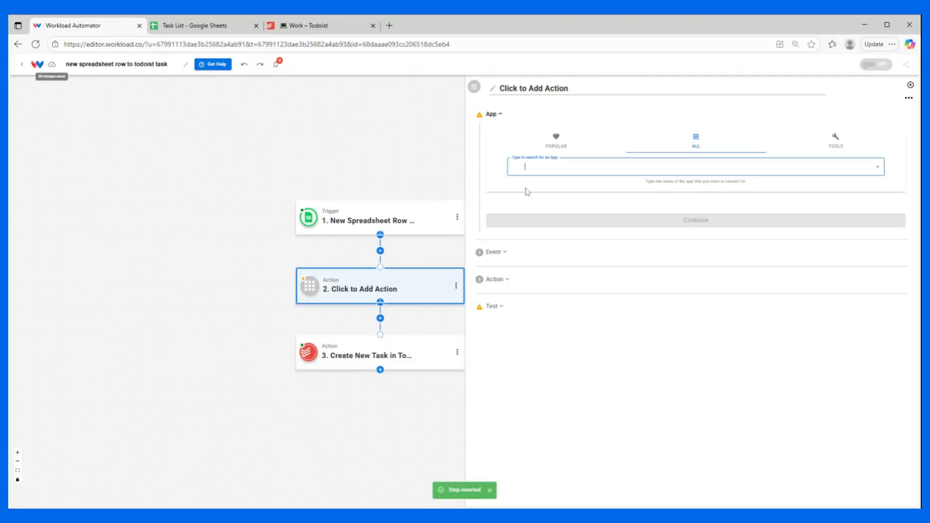
click(836, 139)
click(523, 166)
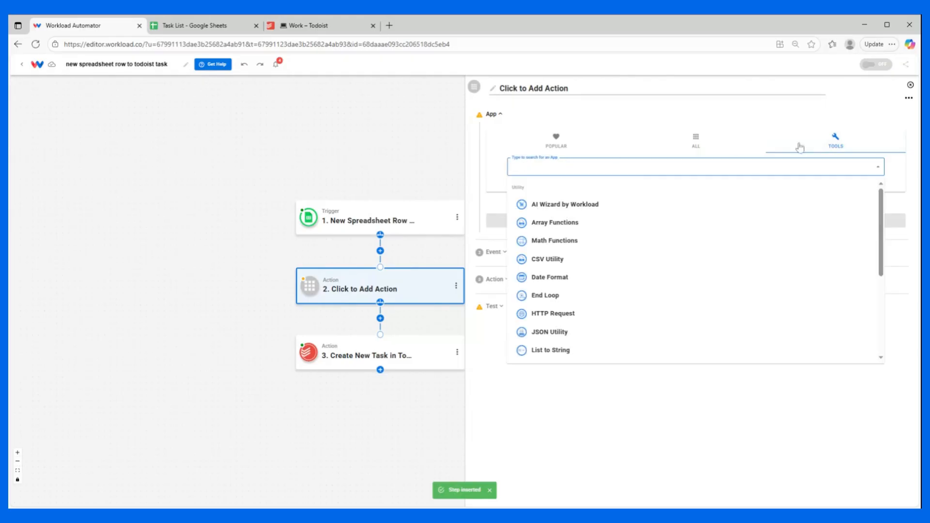
click(578, 206)
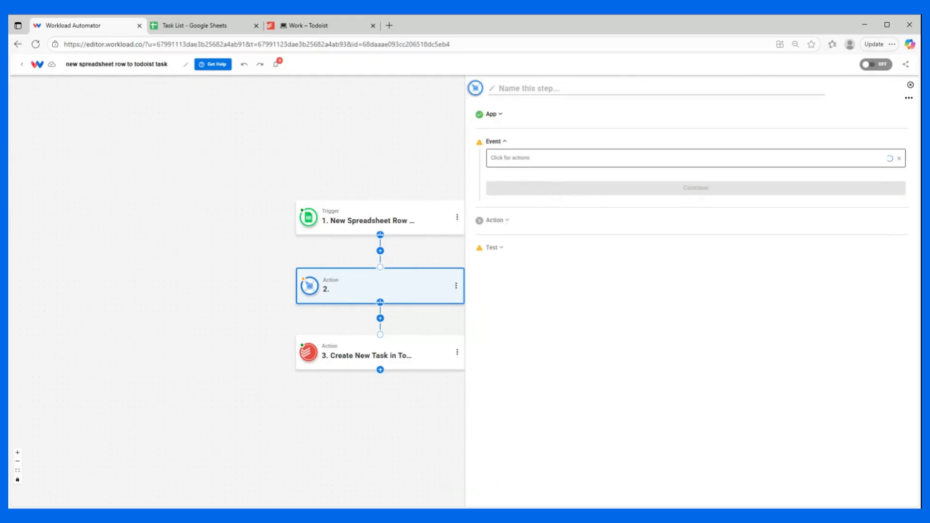
click(517, 196)
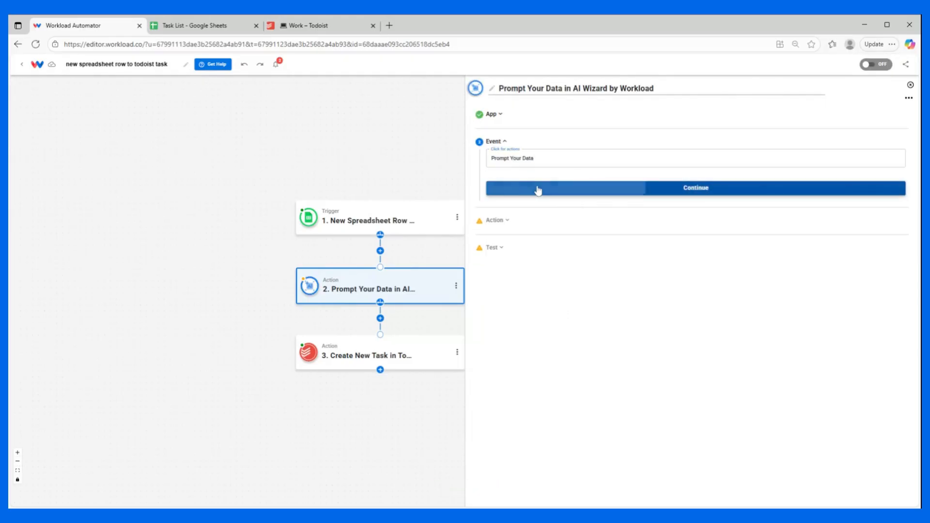
click(536, 189)
Step: Map the AI Wizard's input data to COL$D from the new spreadsheet row
click(696, 219)
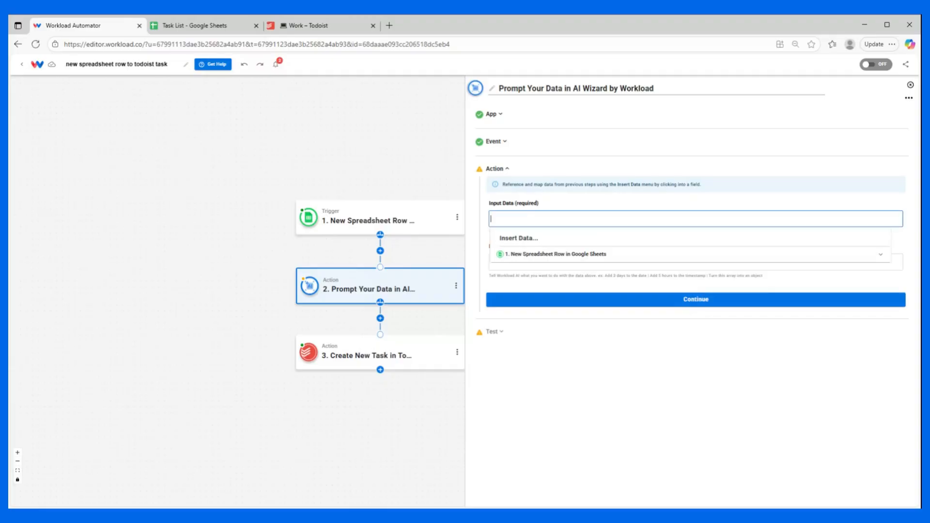
click(552, 258)
scroll(555, 304, down, 1)
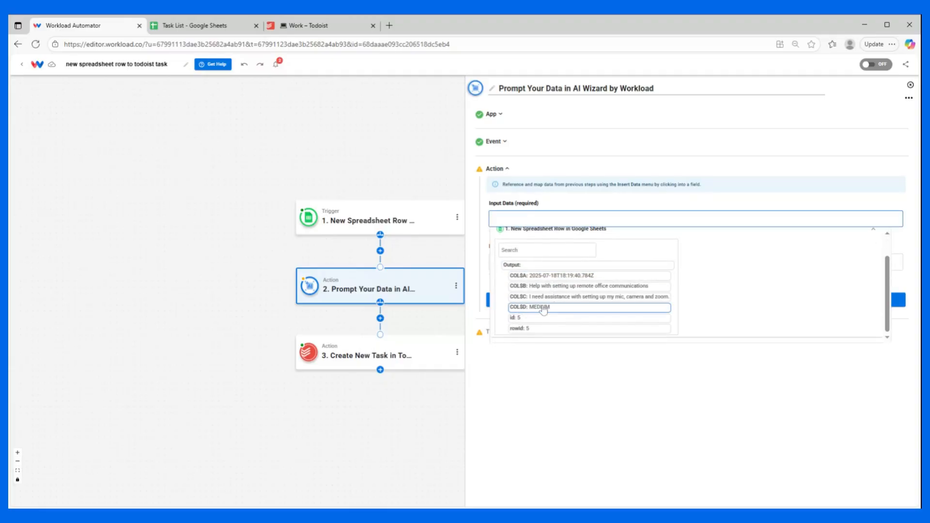
click(543, 307)
Step: Set the AI Wizard's prompt to "Determine the priority level on a scale of 1 - 4. Low=1, Medium=2, High=3, Urgent=4."
click(536, 262)
text(Determine the priority level on a scale of 1 - 4. Low=1, Medium=2, High=3, Urgent)
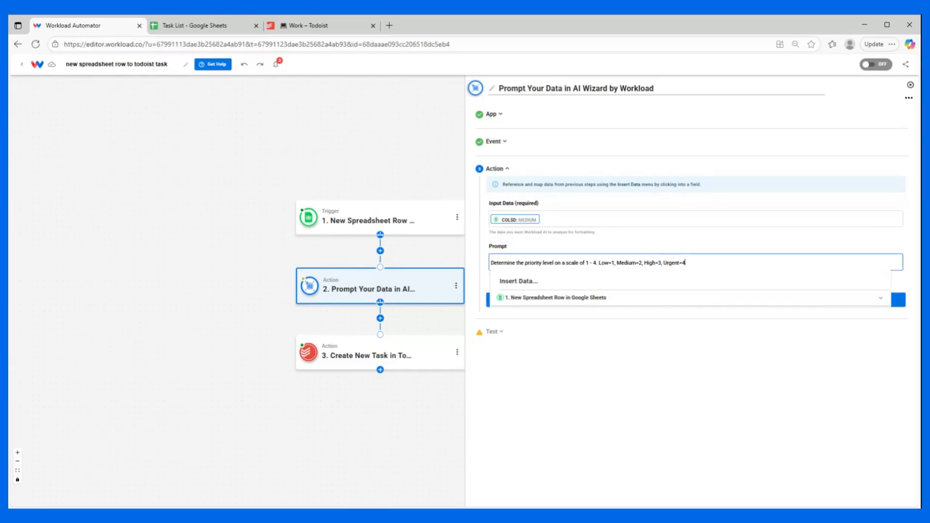
click(562, 246)
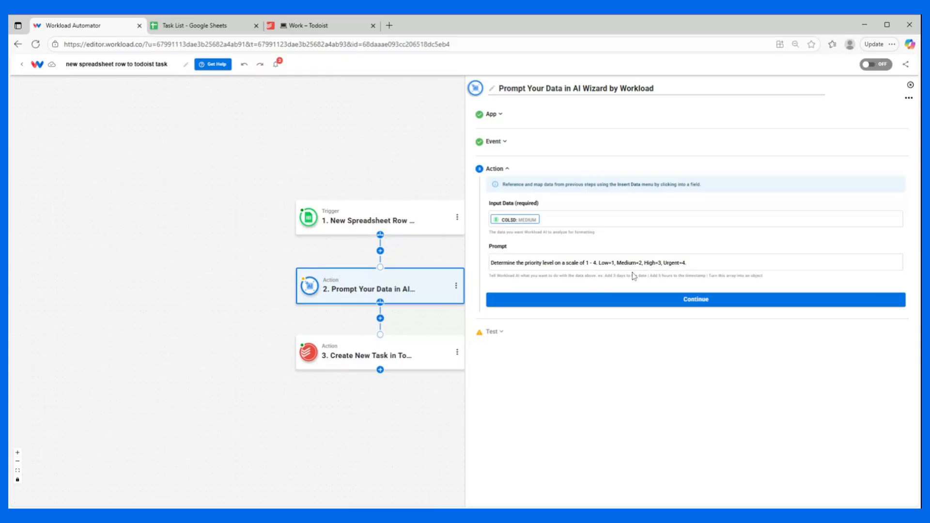
Step: Test the Prompt Your Data action with the sample row and complete the step
click(664, 300)
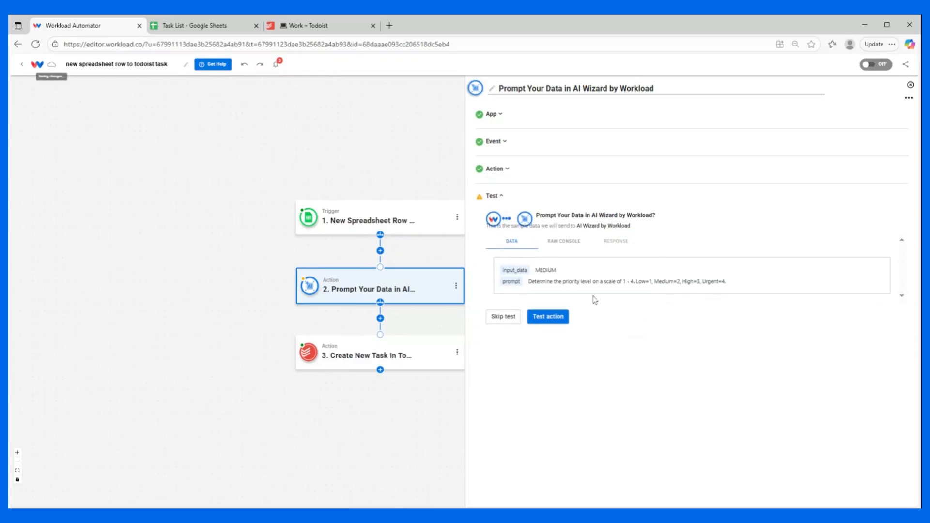
click(552, 316)
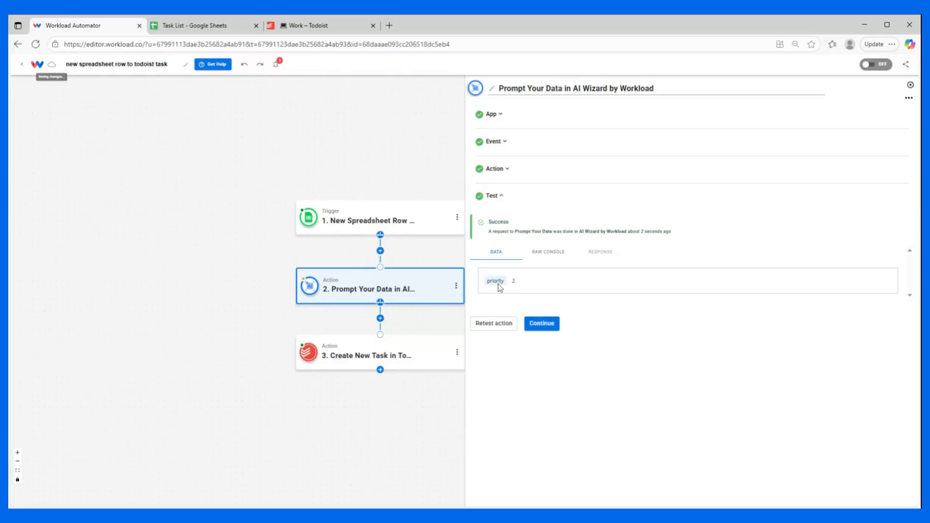
click(542, 324)
Step: Replace the Todoist task's Priority mapping with the priority output of the Prompt Your Data step
click(407, 406)
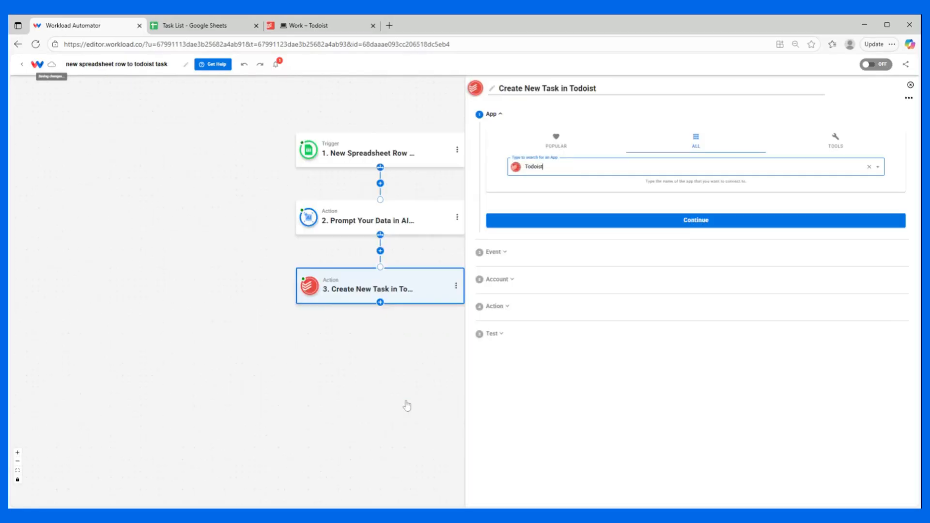
click(596, 312)
click(562, 413)
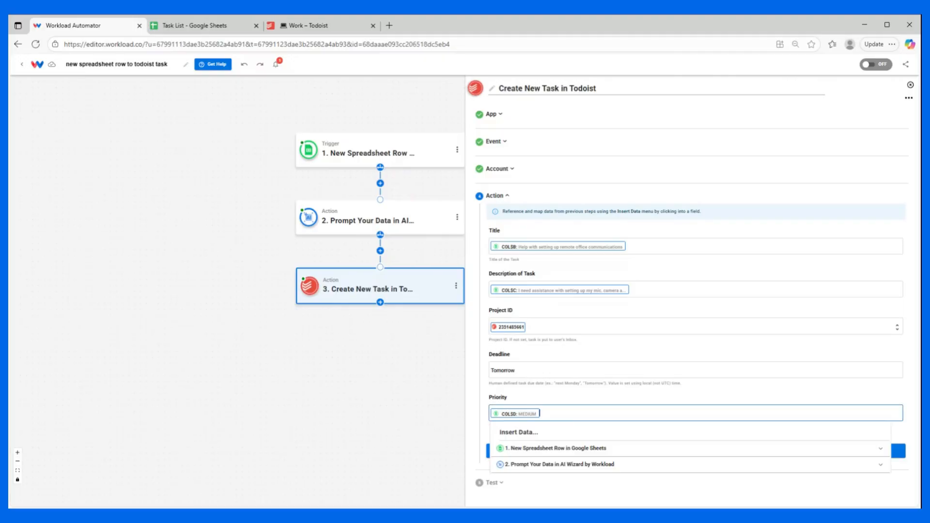
key(BackSpace)
click(541, 396)
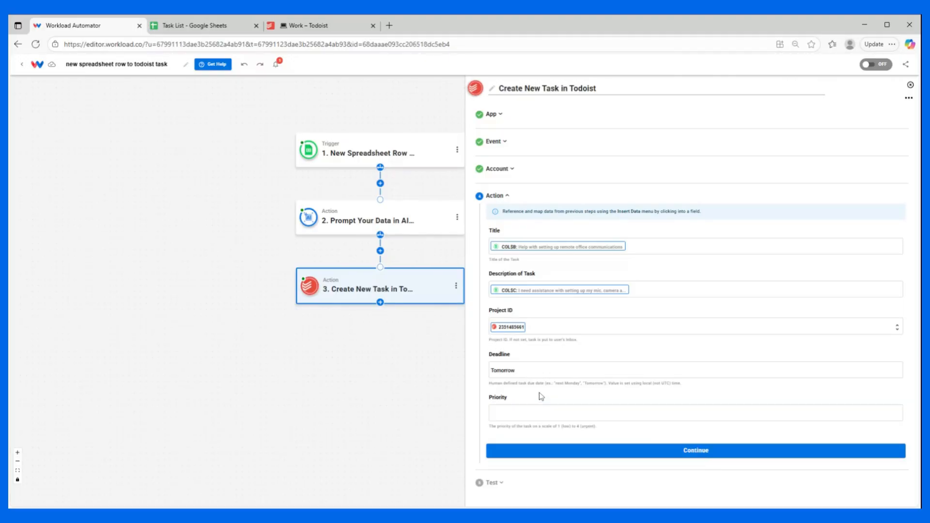
click(547, 413)
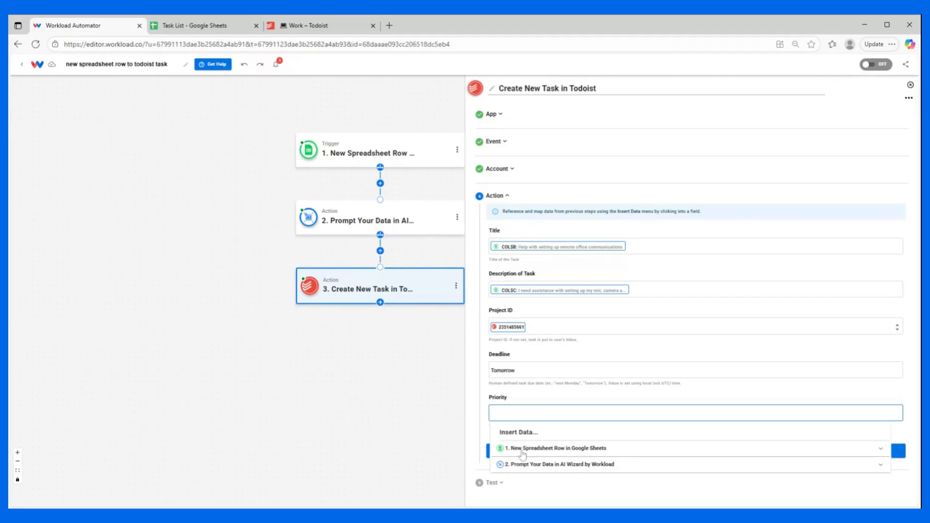
click(527, 465)
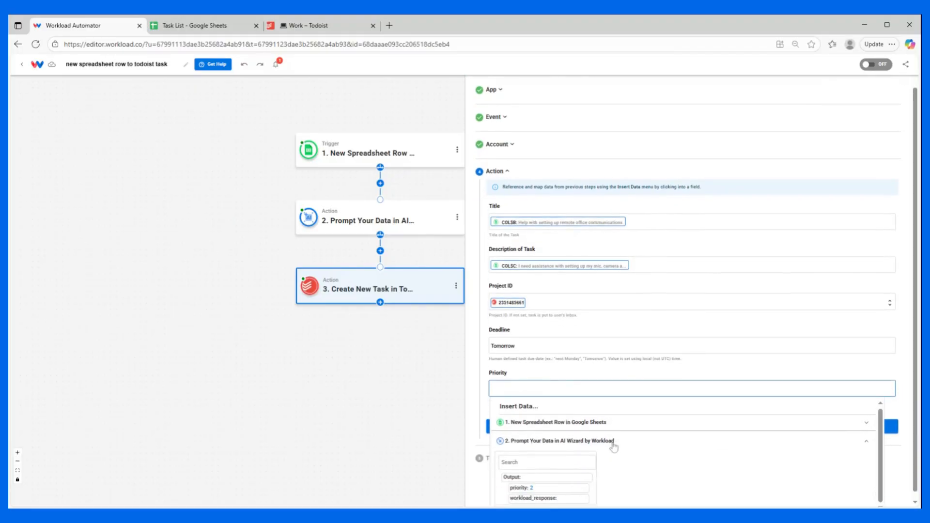
click(543, 483)
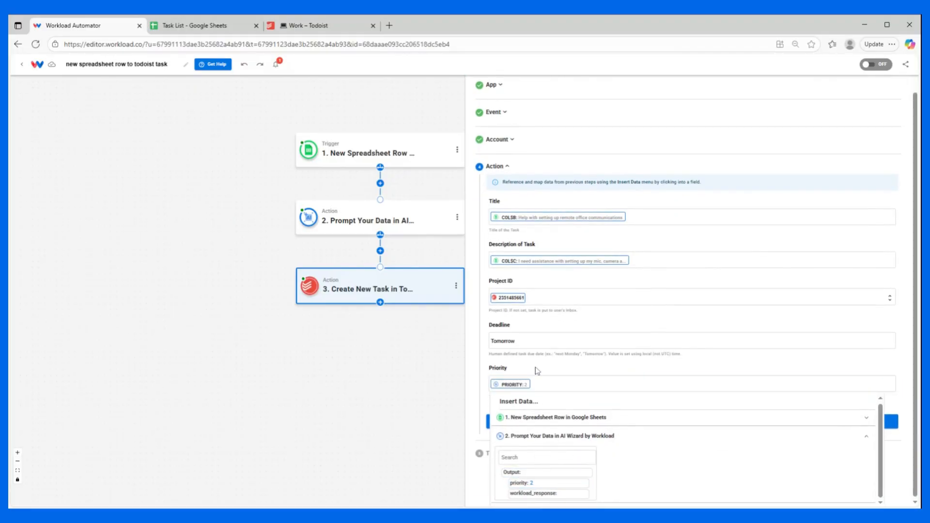
click(536, 369)
Step: Test the Create New Task action, review the returned task data, and complete the step
click(614, 456)
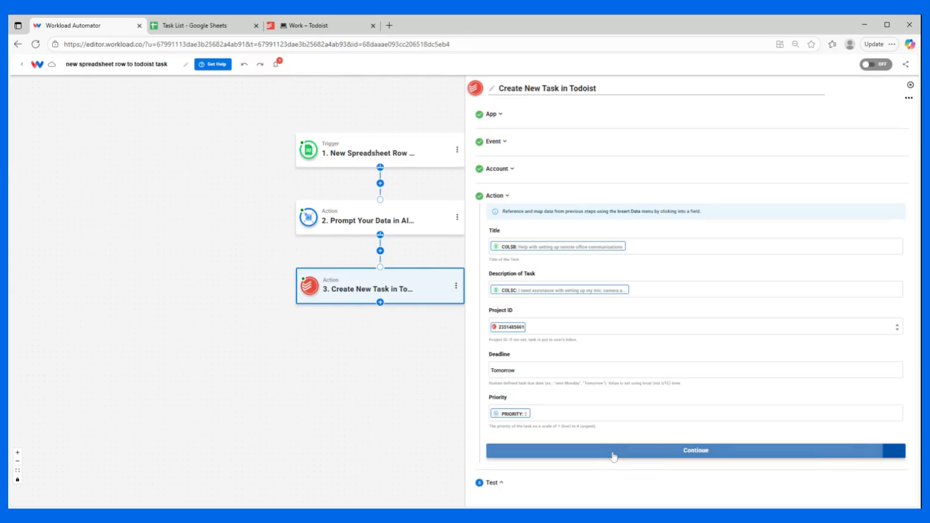
click(550, 336)
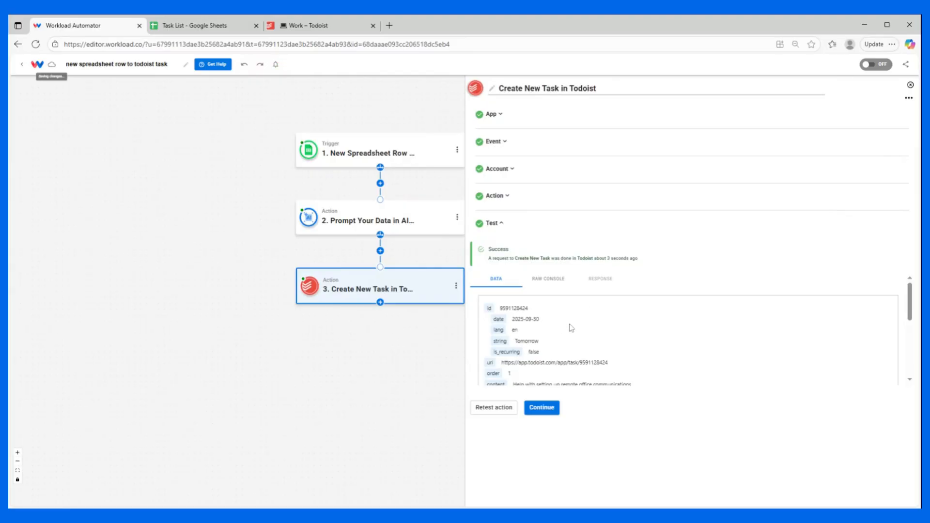
scroll(570, 324, down, 5)
scroll(571, 321, down, 1)
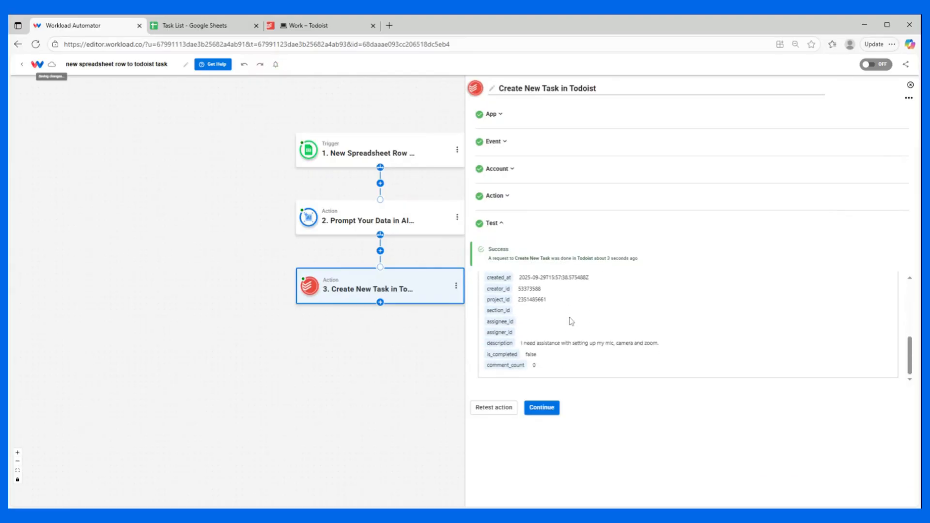
click(542, 408)
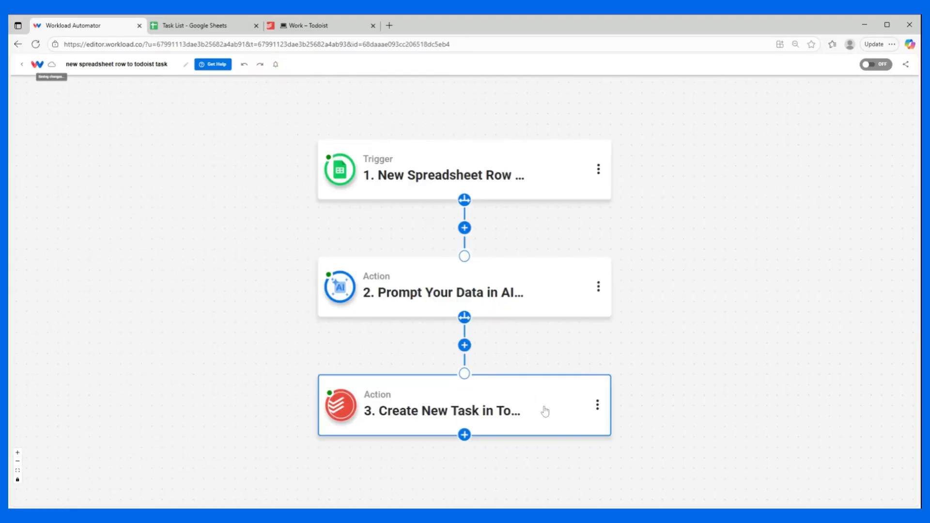
Step: Check the new task in Todoist's Work project, and return to the workflow editor to review the three steps
click(324, 27)
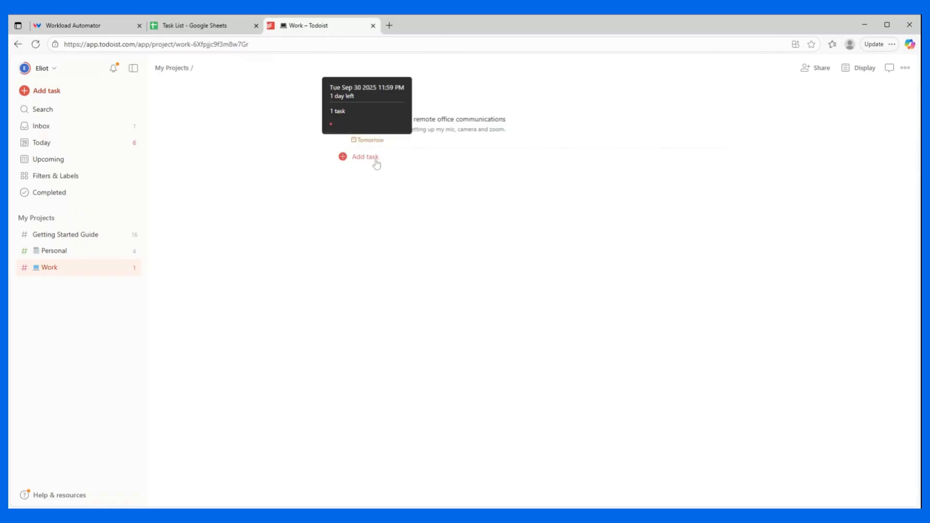
click(91, 29)
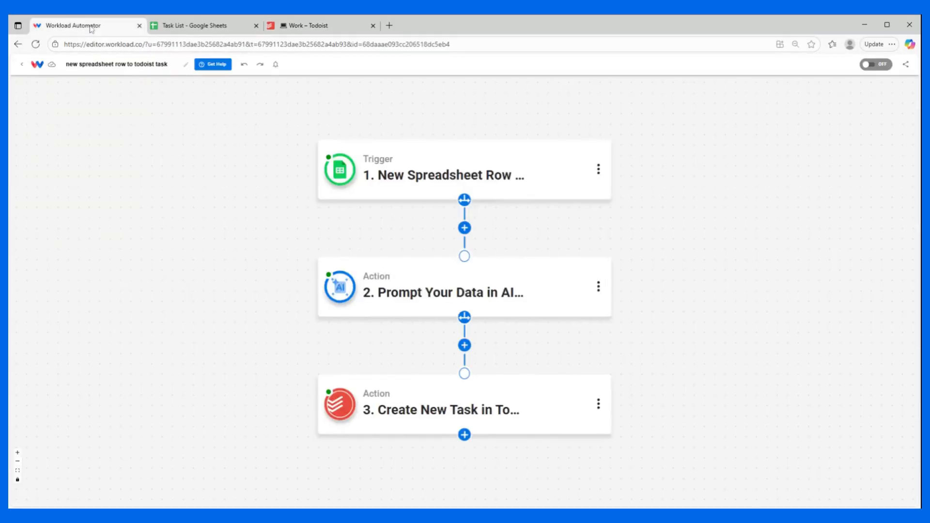
mouse_move(360, 170)
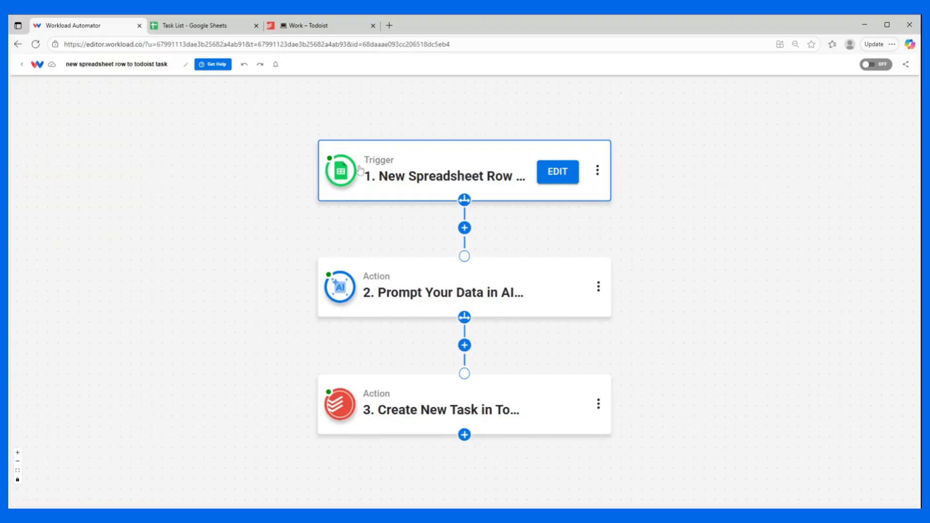
mouse_move(338, 284)
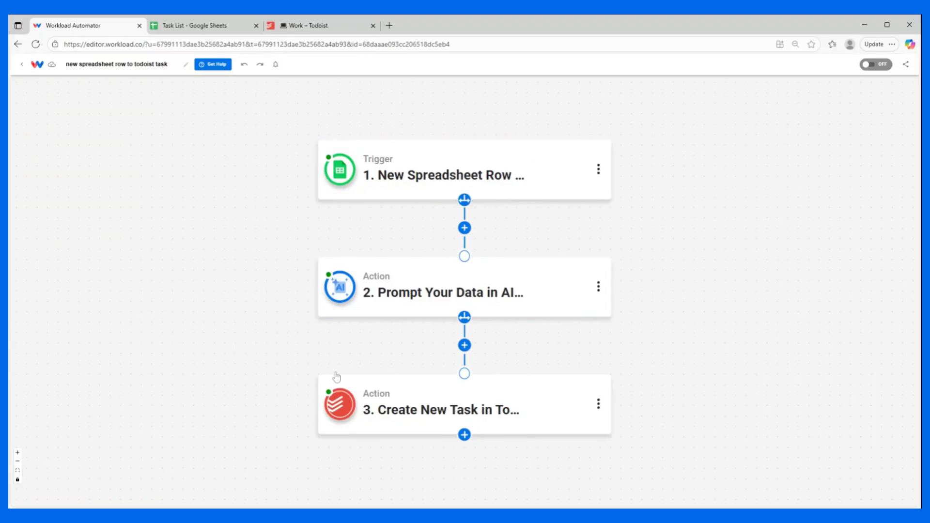
mouse_move(336, 403)
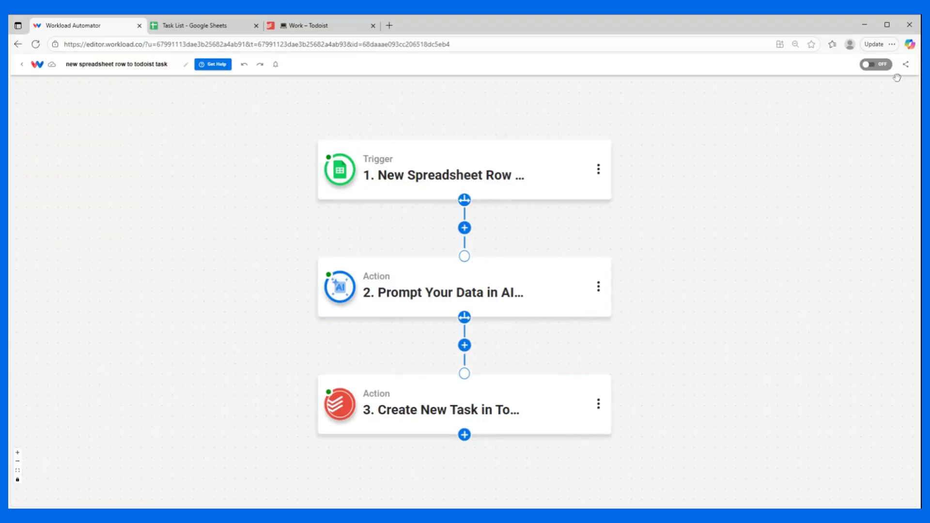